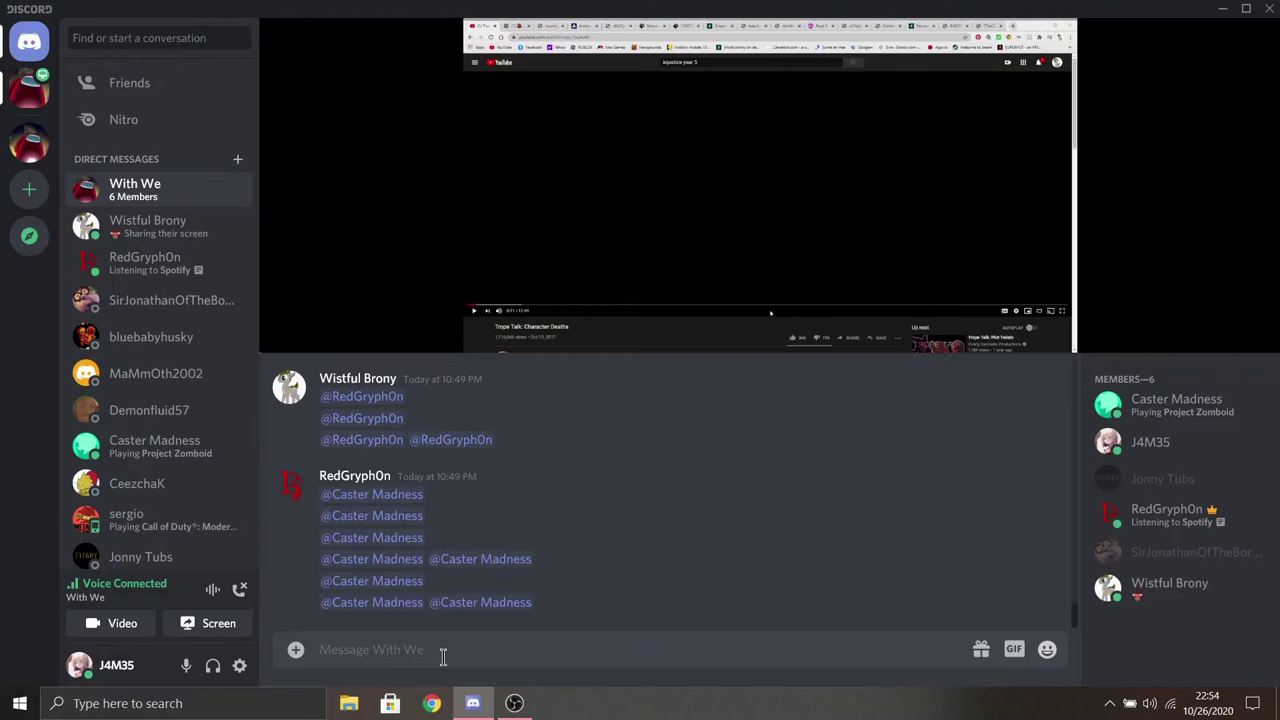
Paste the EastSideJJ diss-track YouTube link into the With We chat and send it.
{"action": "right_click", "coordinate": [443, 655]}
{"action": "left_click", "coordinate": [486, 637]}
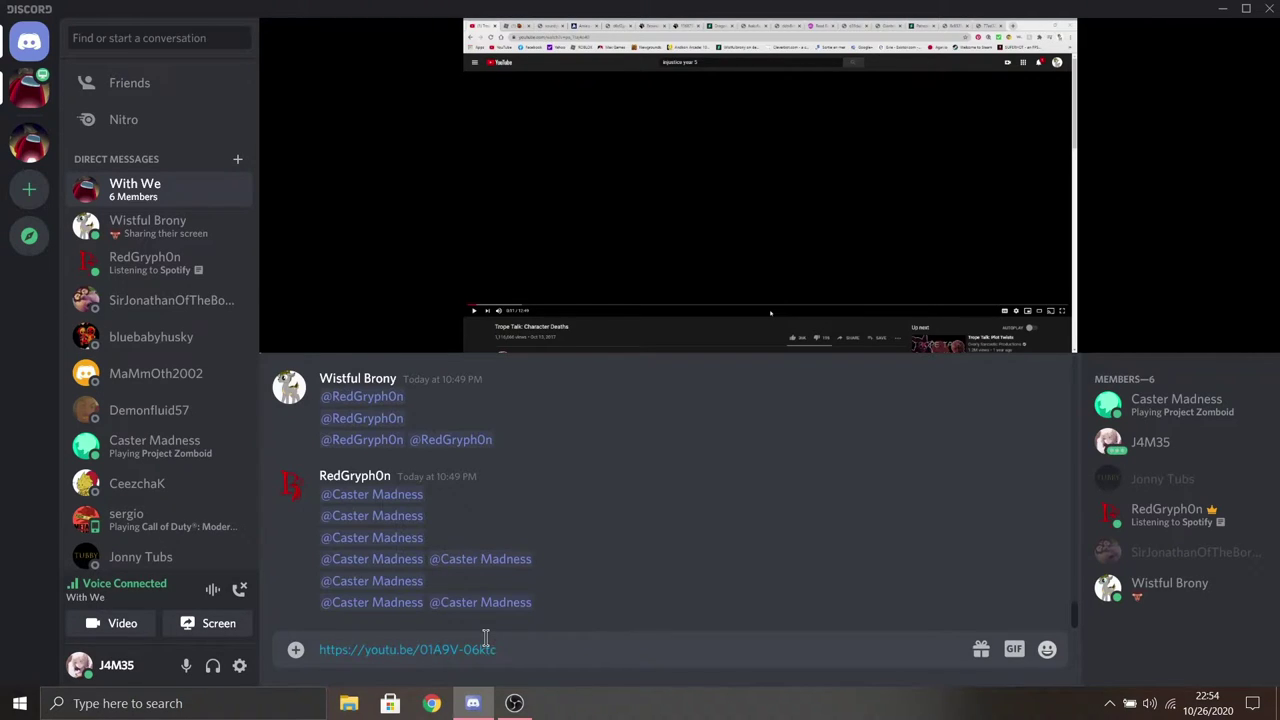
{"action": "key", "text": "Return"}
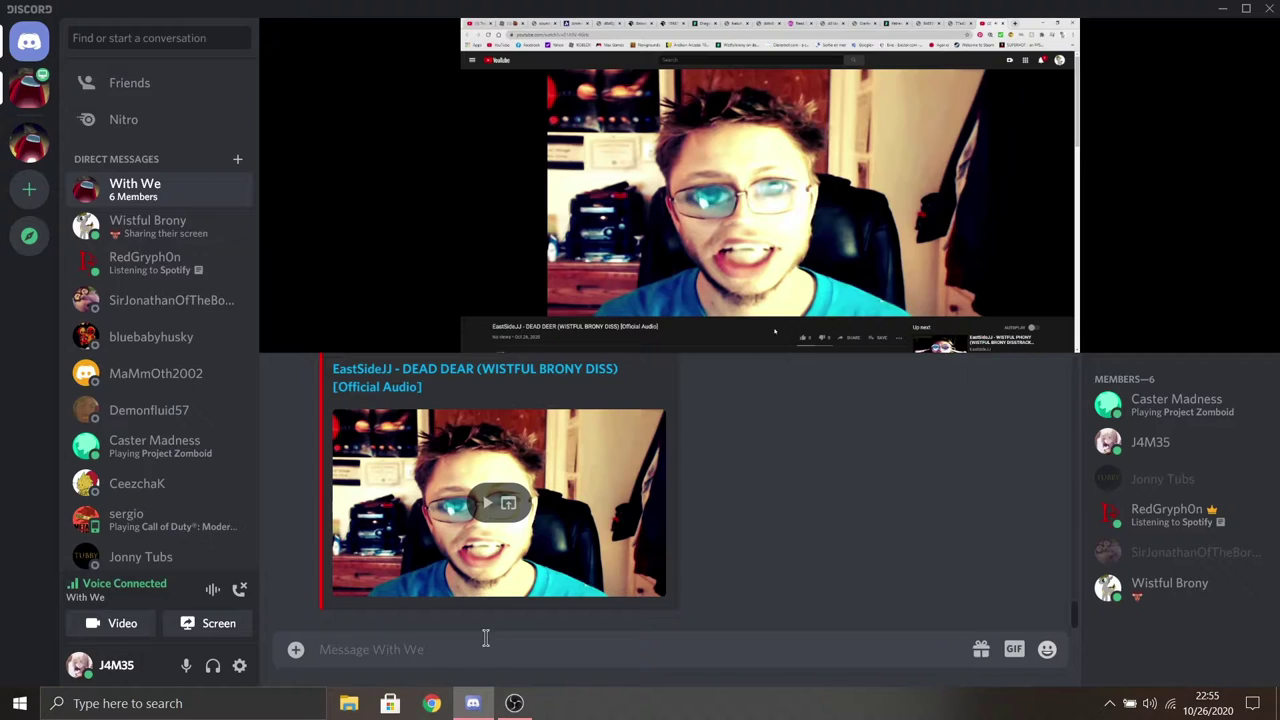
{"action": "left_click", "coordinate": [485, 638]}
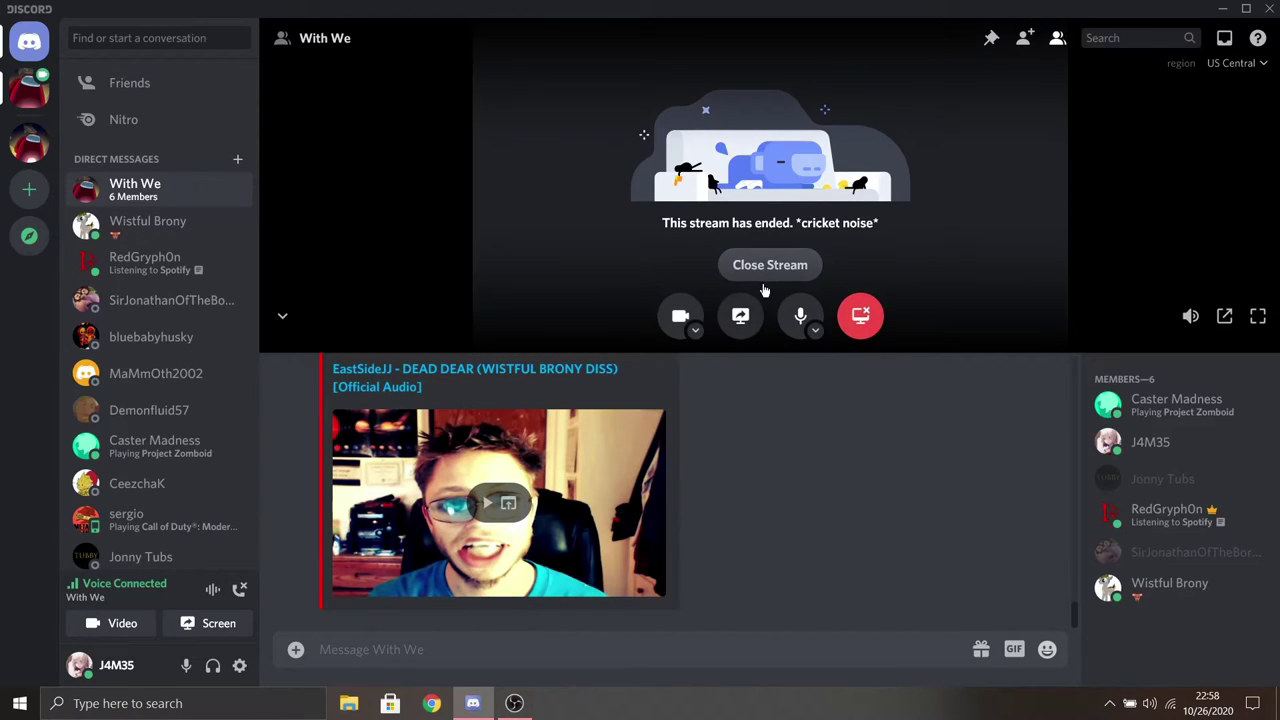
Close Wistful Brony's ended stream to show the With We call participants and chat.
{"action": "left_click", "coordinate": [775, 270]}
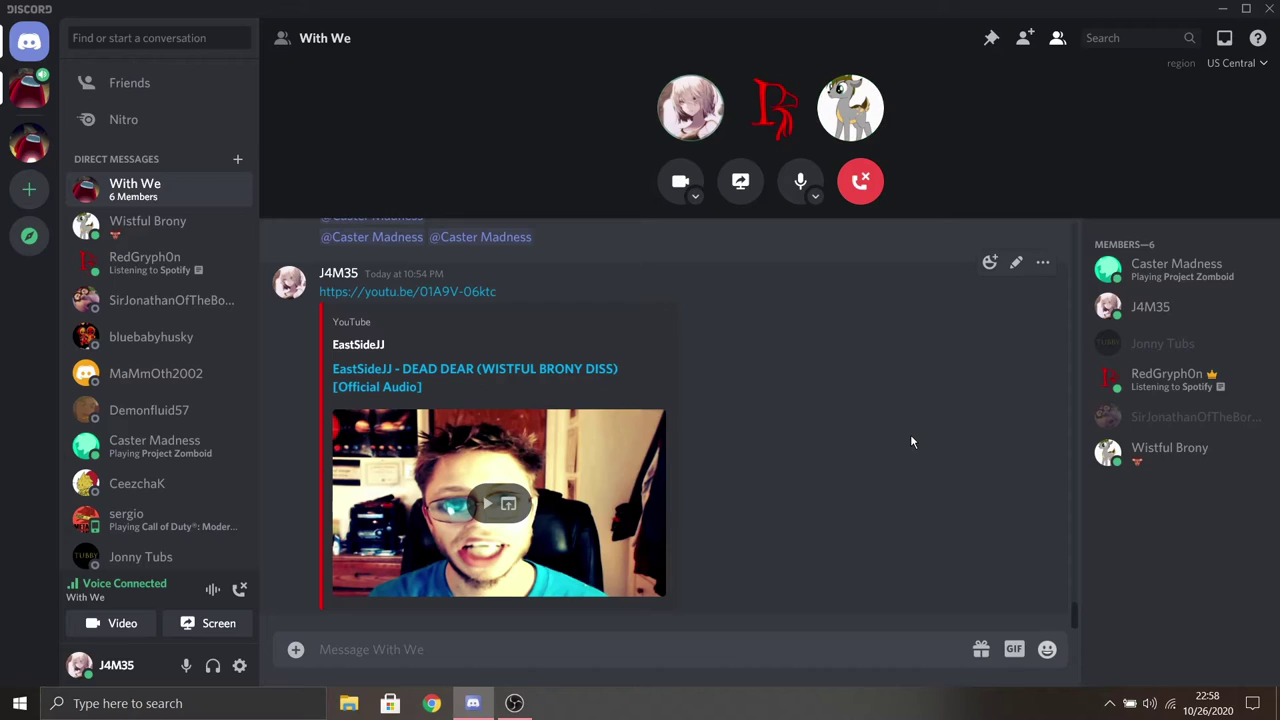